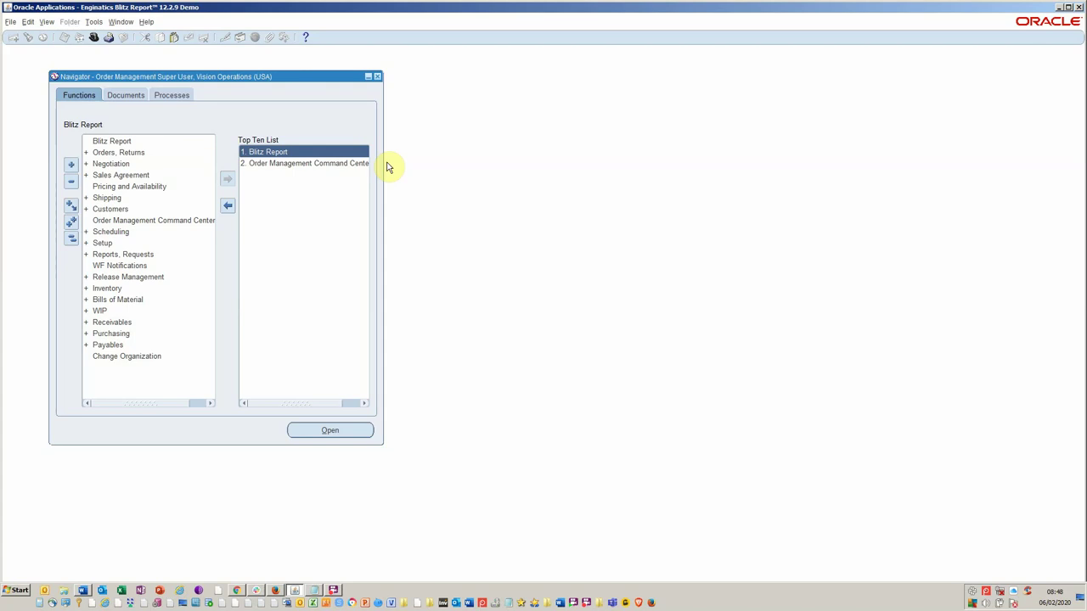
Step: Launch Blitz Report and load the ONT Order Headers and Lines report by searching 'ont orderheaders %'
{"action": "double_click", "coordinate": [309, 151]}
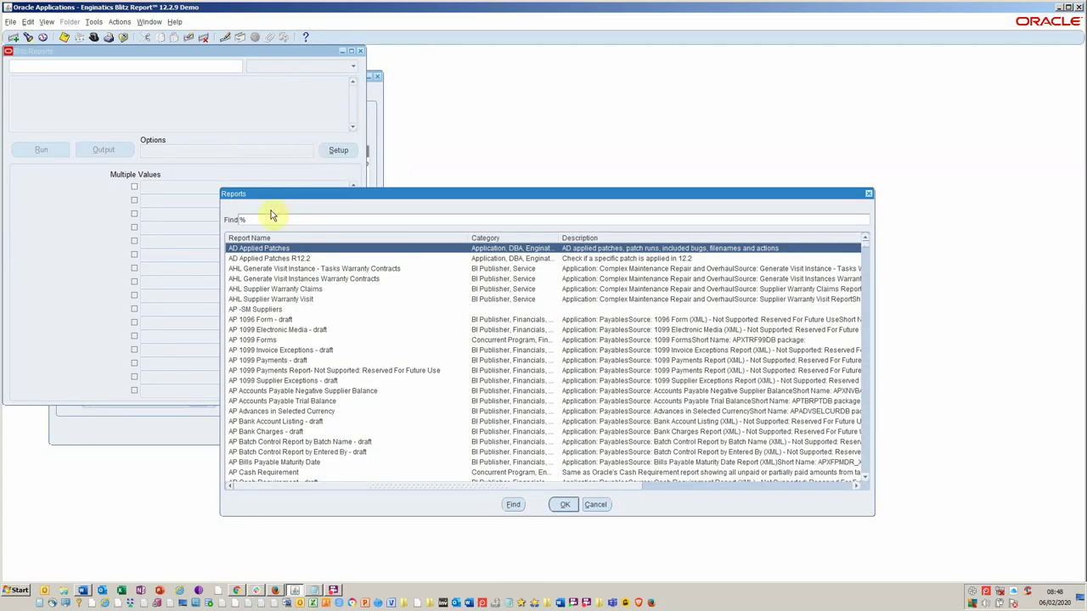
{"action": "type", "text": "ont orde"}
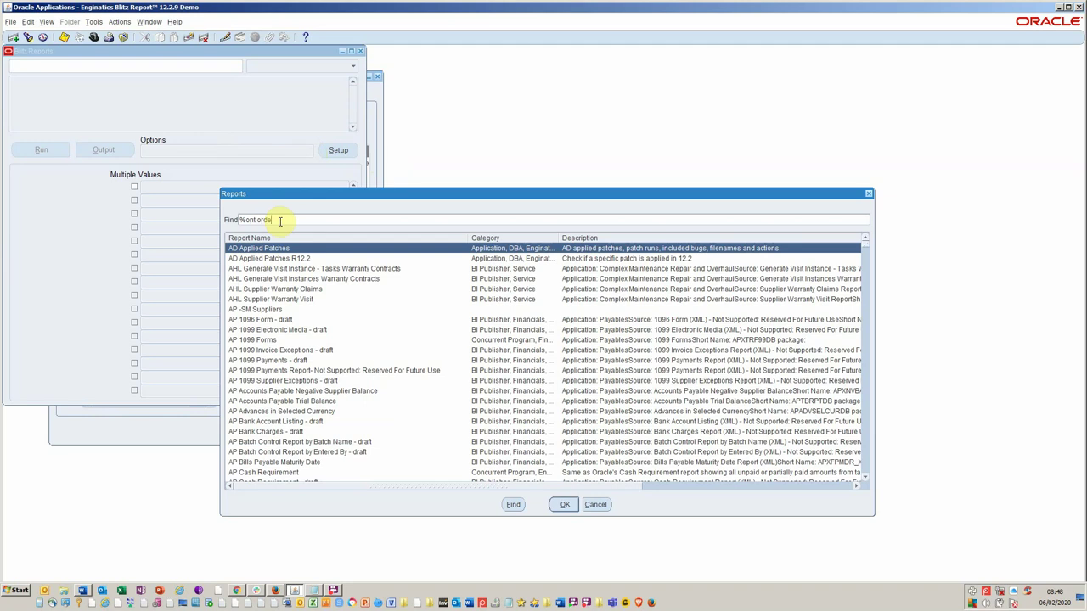
{"action": "type", "text": "rheaders %"}
{"action": "key", "text": "Return"}
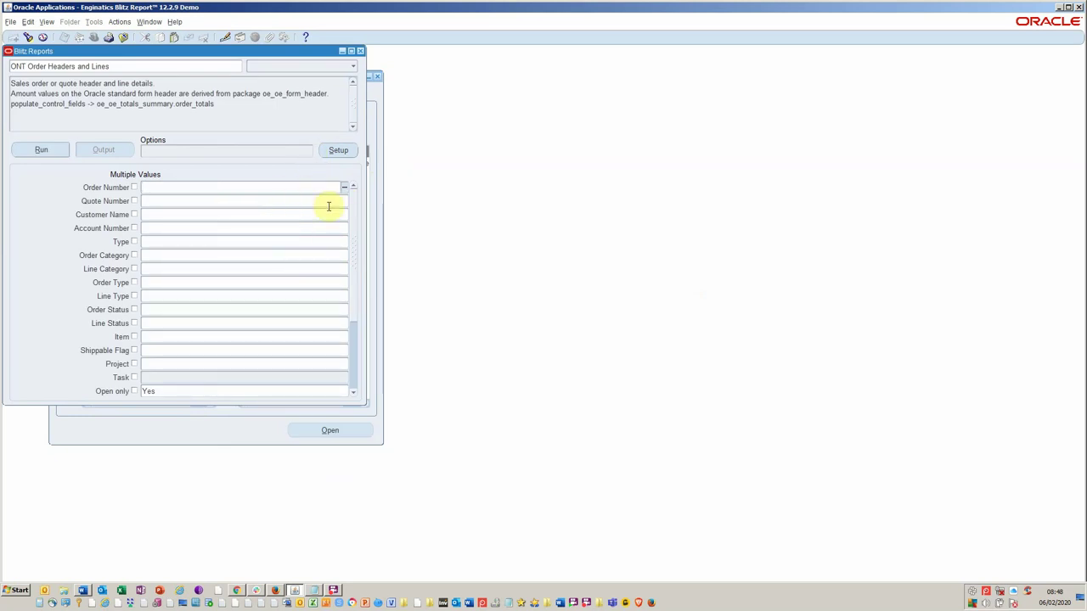
Step: Open the ONT Order Headers and Lines setup definition and select all of its SQL text
{"action": "scroll", "coordinate": [355, 337], "scroll_direction": "down", "scroll_amount": 3}
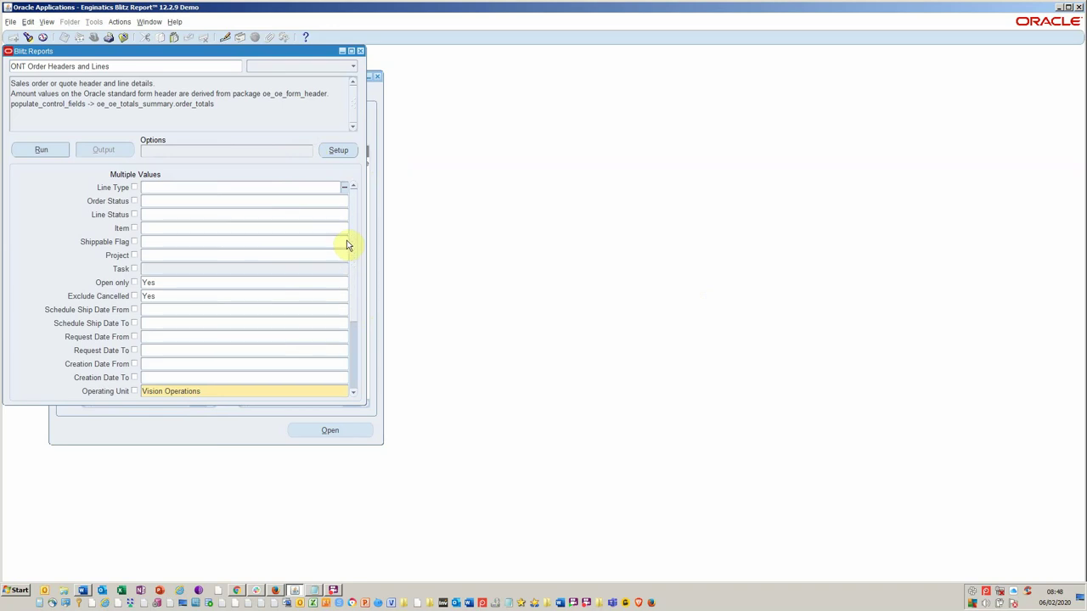
{"action": "scroll", "coordinate": [355, 292], "scroll_direction": "up", "scroll_amount": 3}
{"action": "left_click", "coordinate": [336, 150]}
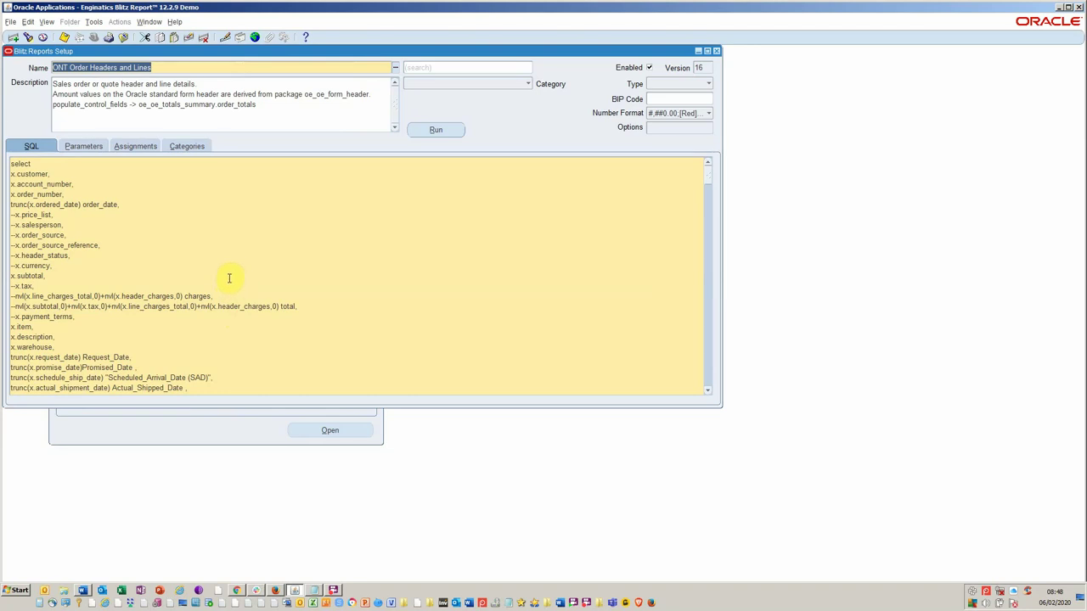
{"action": "left_click", "coordinate": [119, 192]}
{"action": "key", "text": "ctrl+a"}
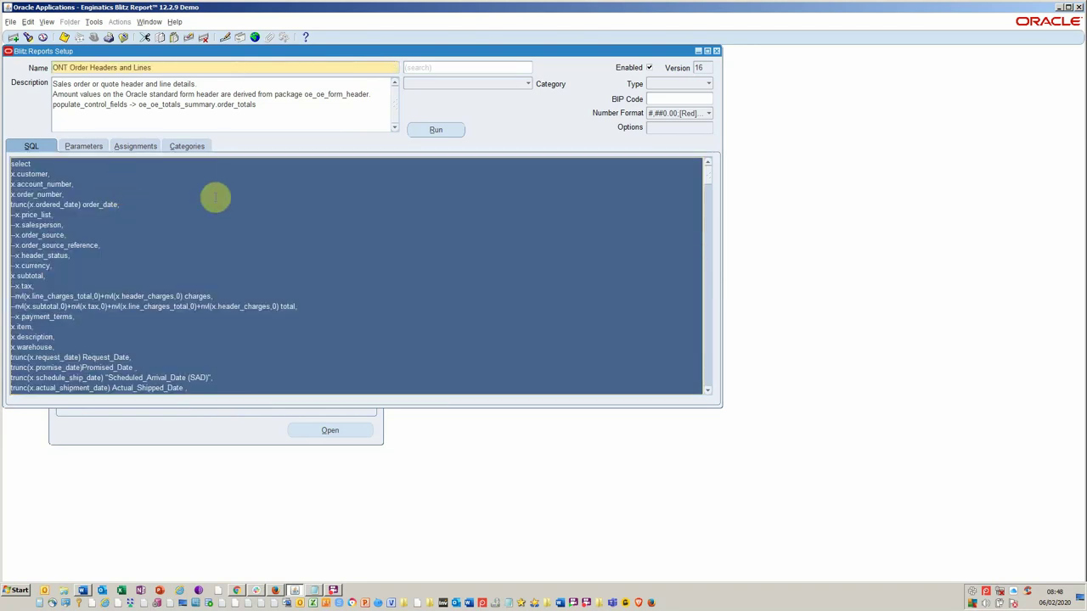
Step: Run the report to Excel with the Line Status parameter set to Closed
{"action": "left_click", "coordinate": [428, 133]}
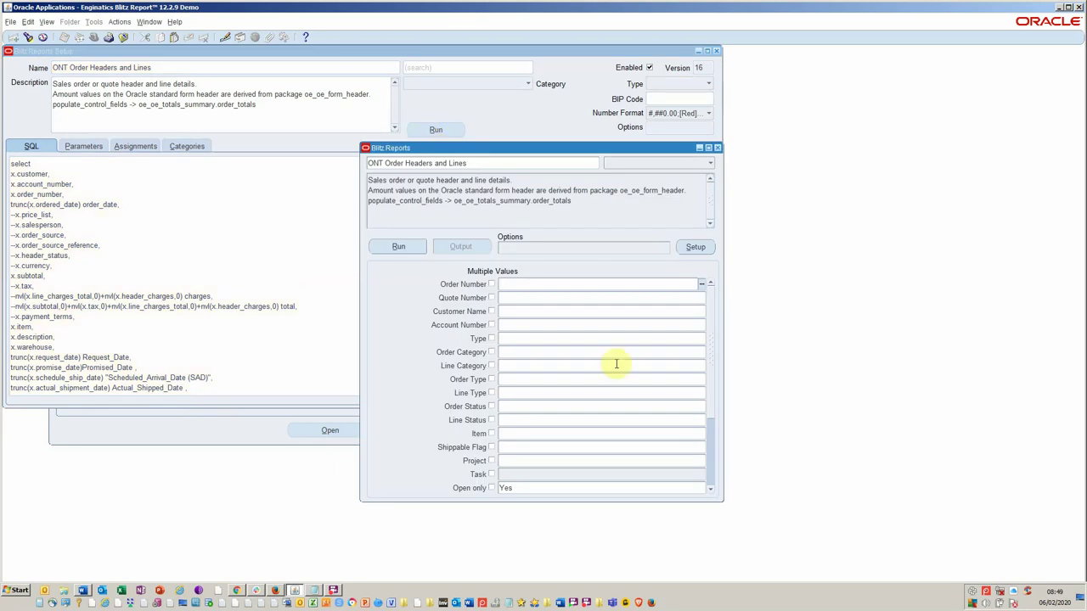
{"action": "left_click", "coordinate": [710, 454]}
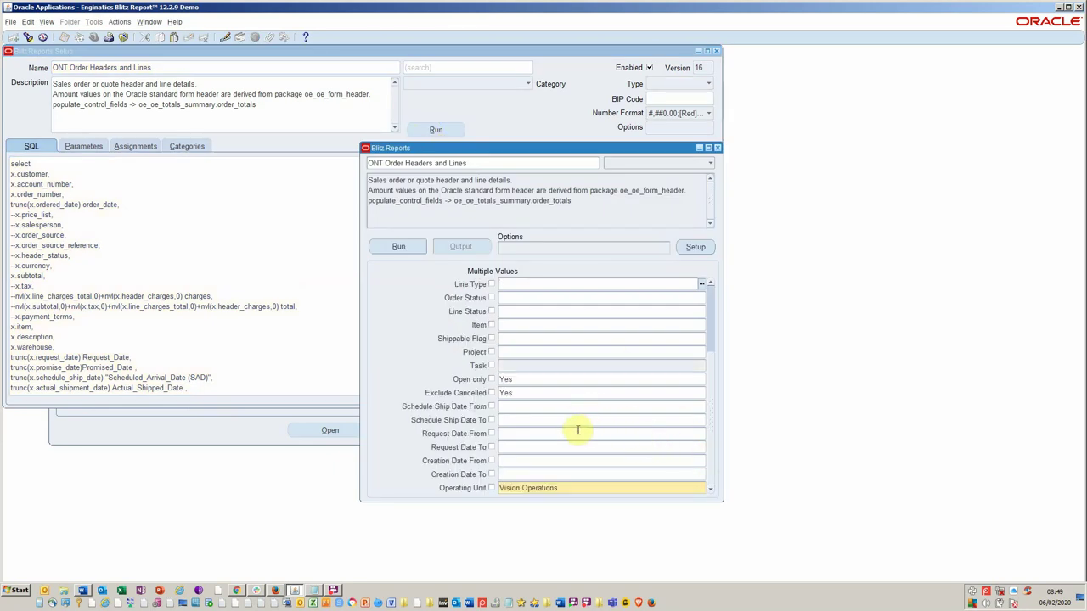
{"action": "left_click", "coordinate": [541, 307]}
{"action": "type", "text": "Closed"}
{"action": "key", "text": "Tab"}
{"action": "left_click", "coordinate": [389, 248]}
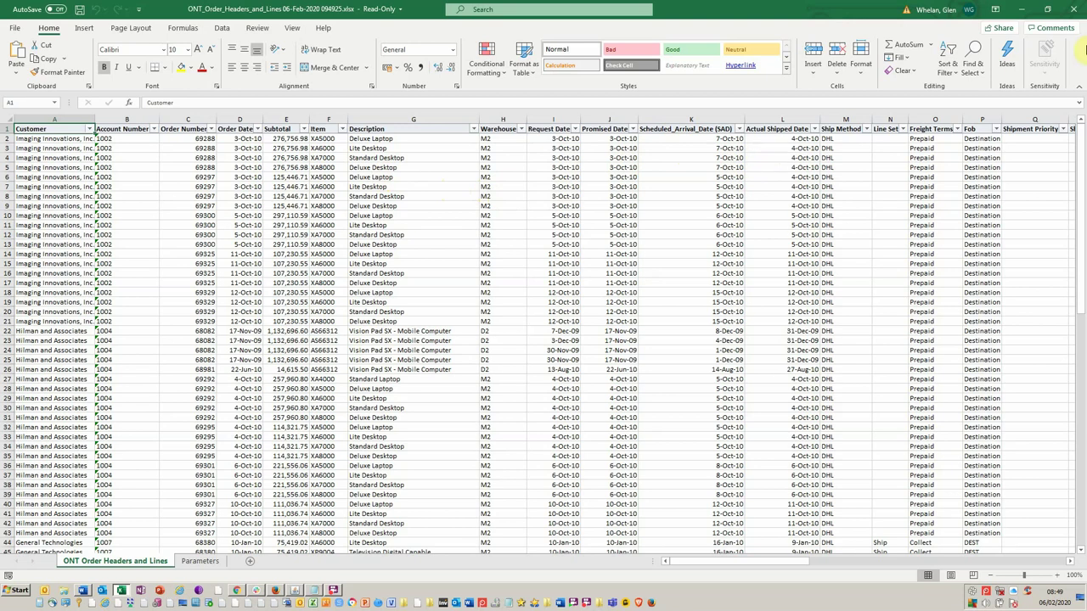
Step: Close the Excel output, open the report SQL in the full-text Editor, and place the cursor after Actual_Shipped_Date
{"action": "left_click", "coordinate": [1074, 10]}
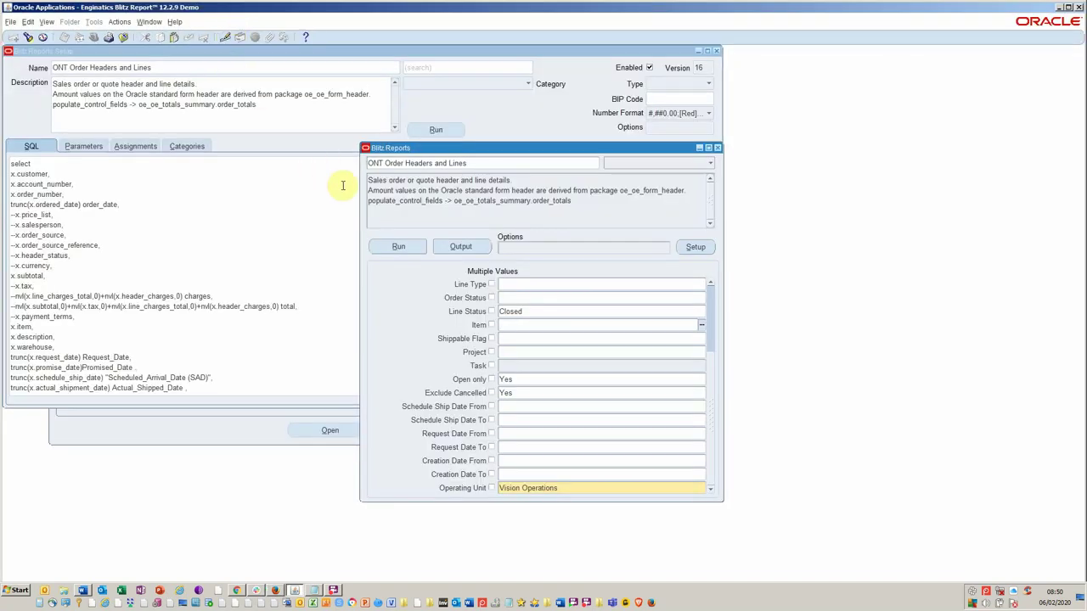
{"action": "left_click", "coordinate": [694, 248]}
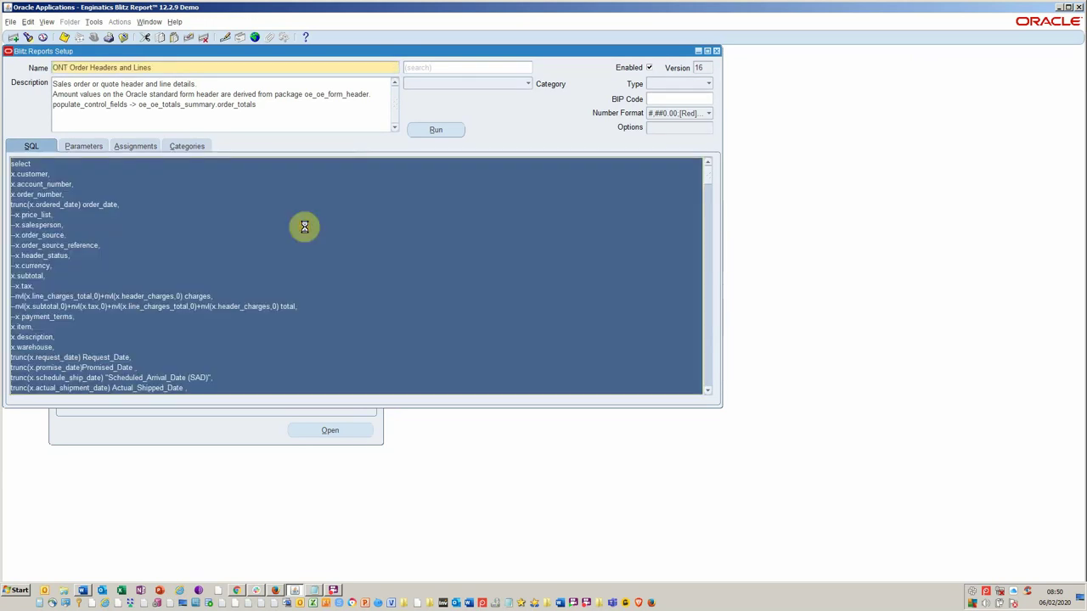
{"action": "double_click", "coordinate": [304, 226]}
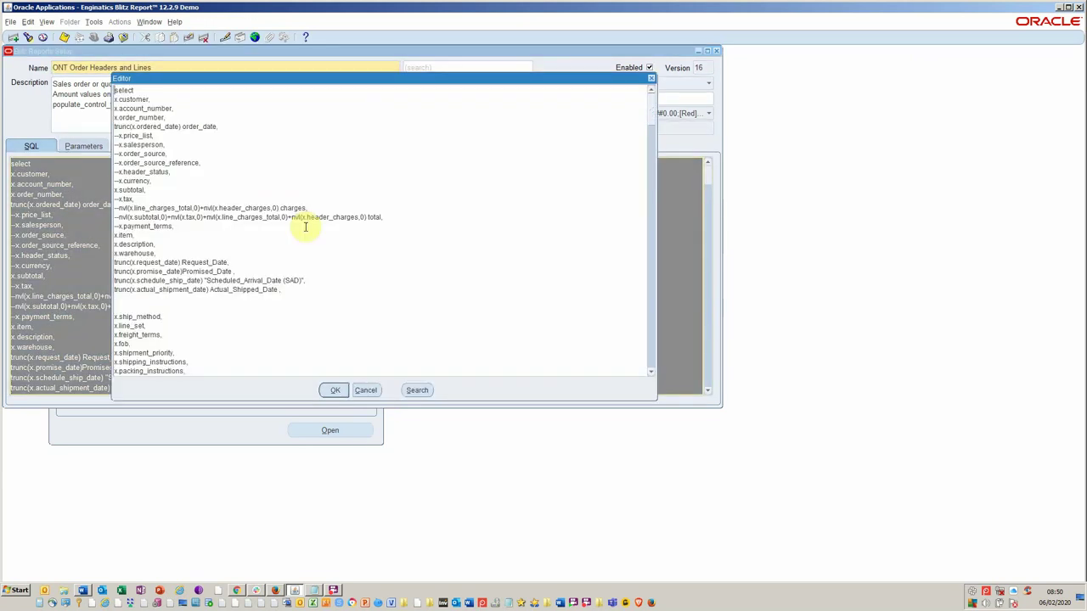
{"action": "left_click", "coordinate": [242, 298]}
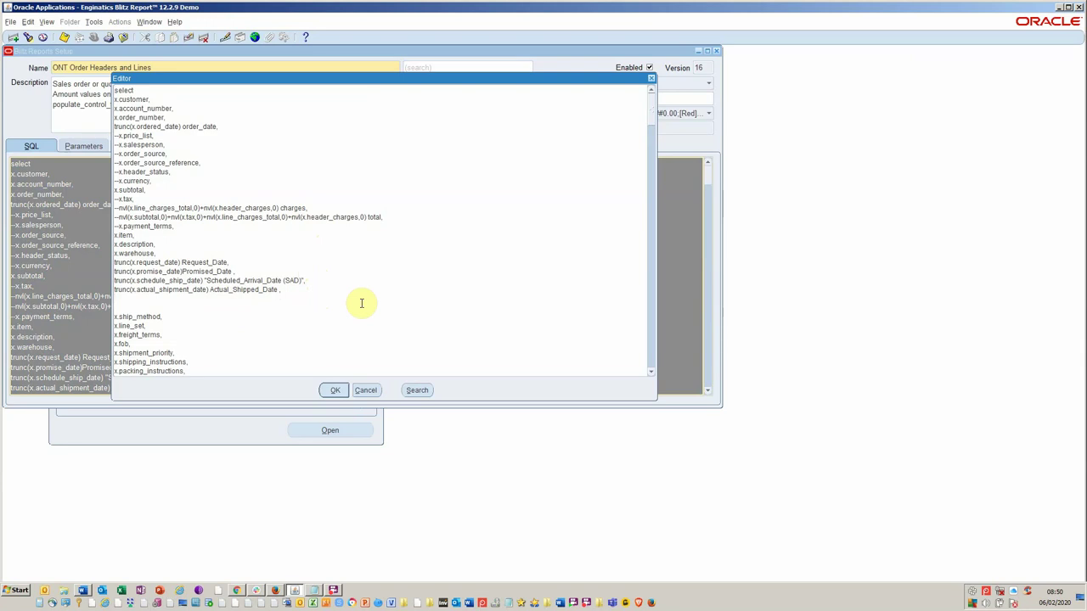
Step: Paste the On_Time_Or_Days_Late and Shipped_in_Full_When_Zero lines after Actual_Shipped_Date, removing the extra blank line
{"action": "type", "text": "trunc(x.promise_date) - trunc(x.actual_shipment_date) On_Time_Or_Days_Late, --Report Column output in red with minus days equates to the number of days late x.shipped_quantity - x.quantity Shipped_in_Full_When_Zero, --Report Column output will be Zero when the order line was shipped in full"}
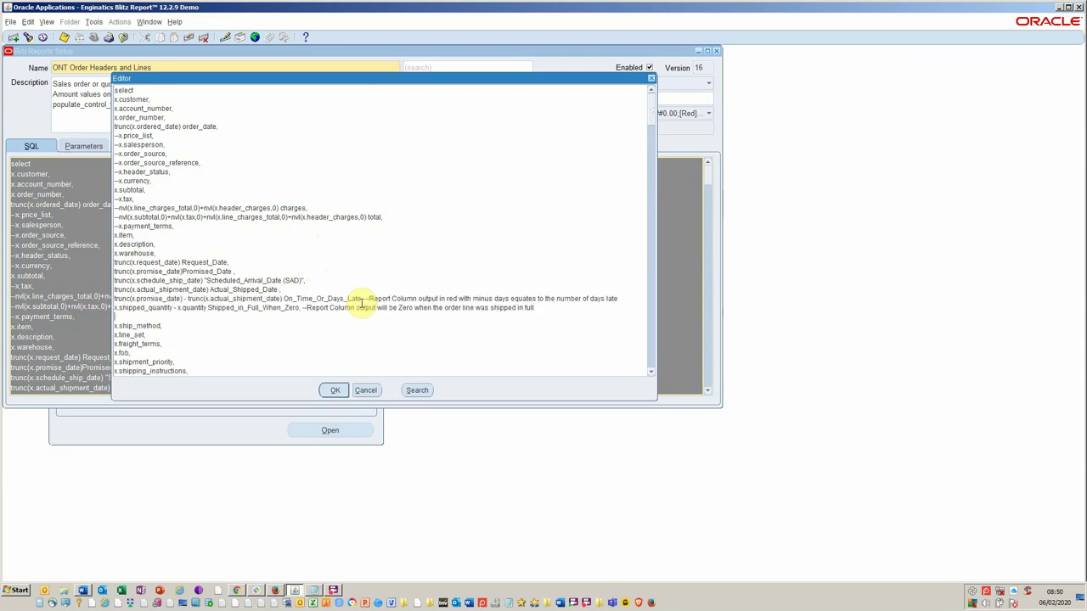
{"action": "key", "text": "BackSpace"}
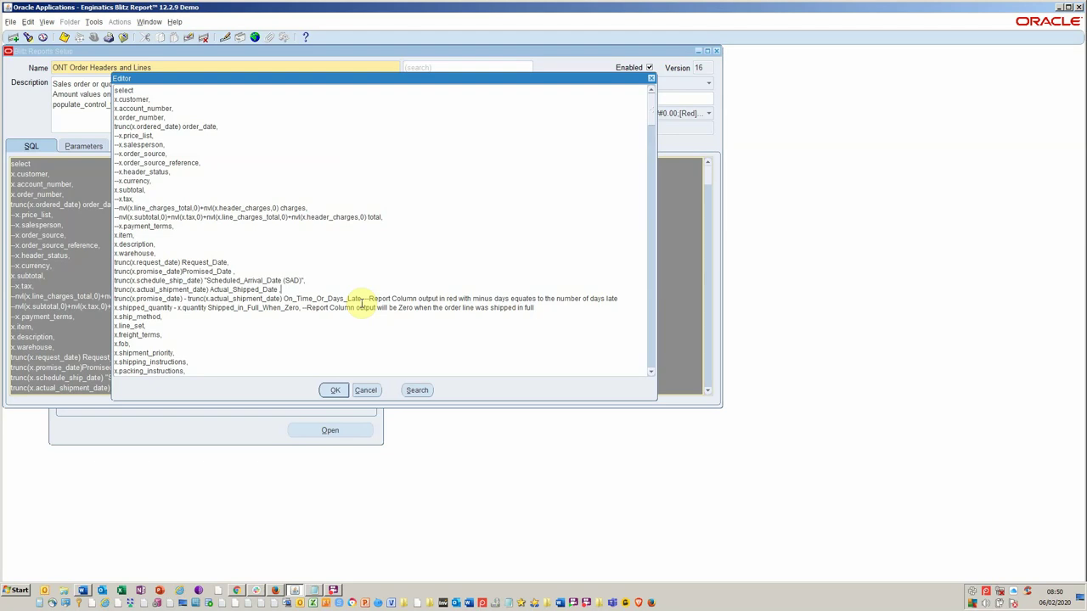
{"action": "key", "text": "Up"}
{"action": "key", "text": "Up"}
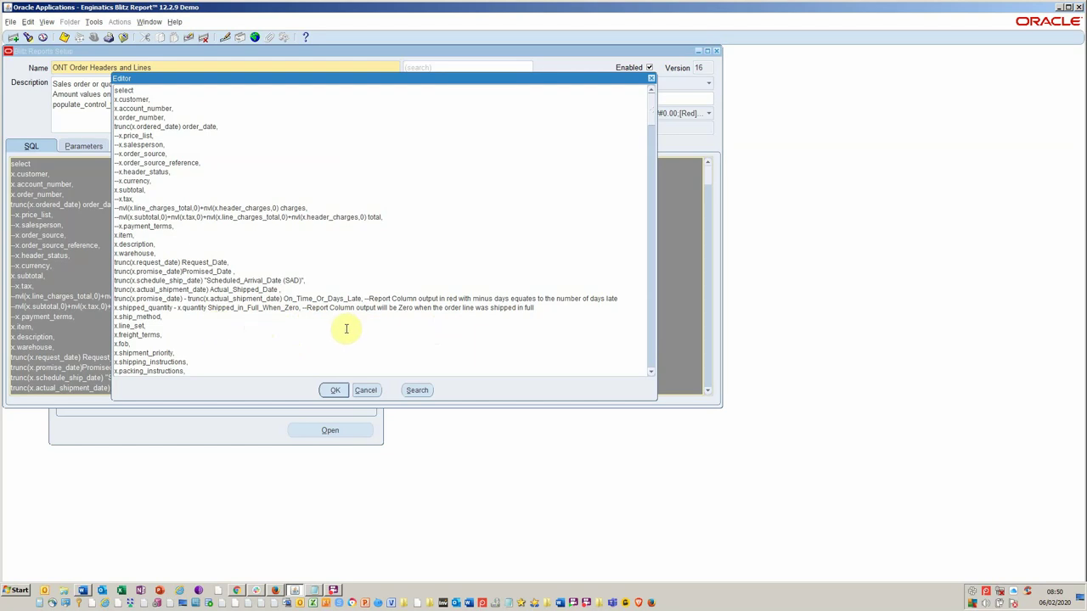
Step: Save the edited SQL as version 17 and rerun the report with Line Status Closed
{"action": "left_click", "coordinate": [329, 391]}
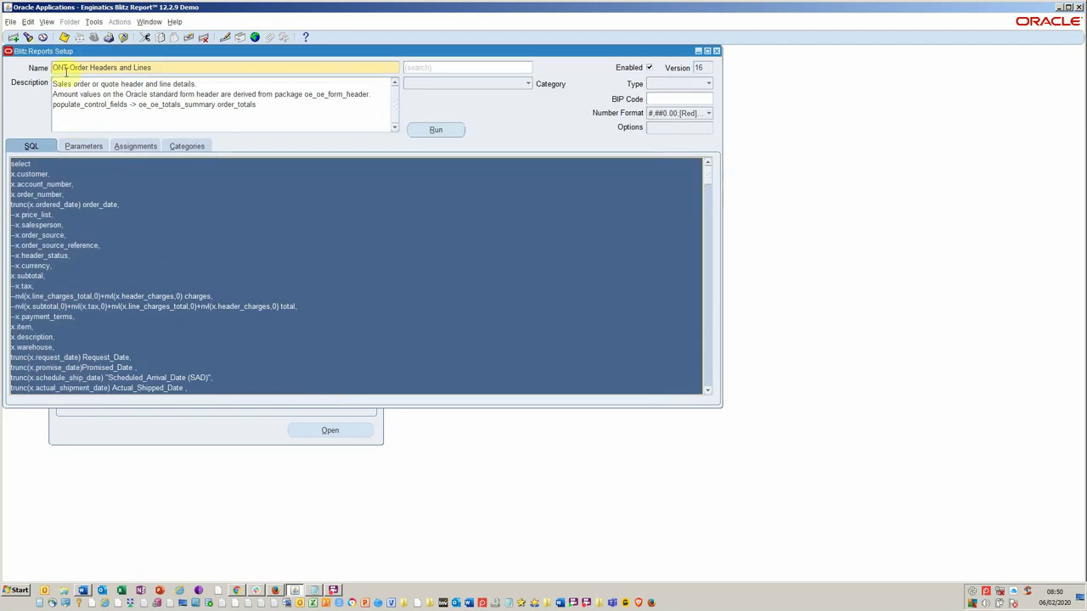
{"action": "left_click", "coordinate": [66, 40]}
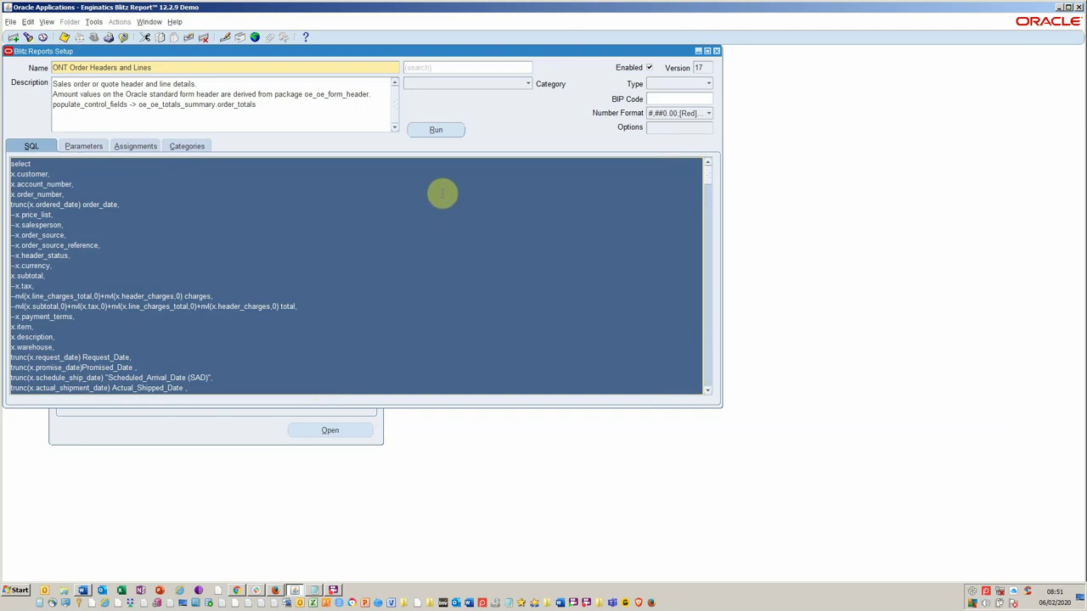
{"action": "left_click", "coordinate": [447, 132]}
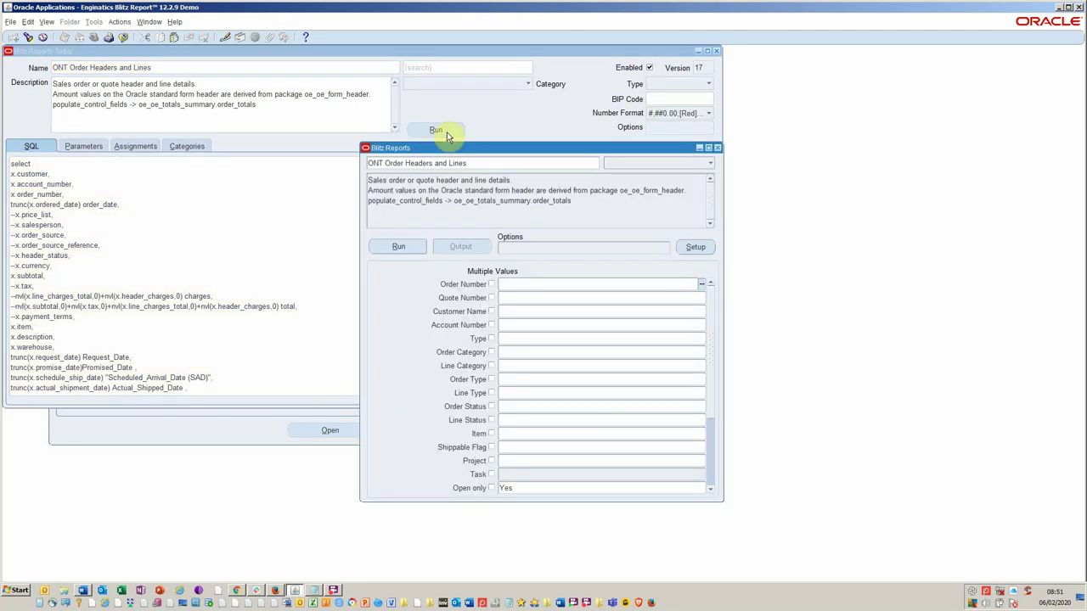
{"action": "scroll", "coordinate": [710, 444], "scroll_direction": "down", "scroll_amount": 3}
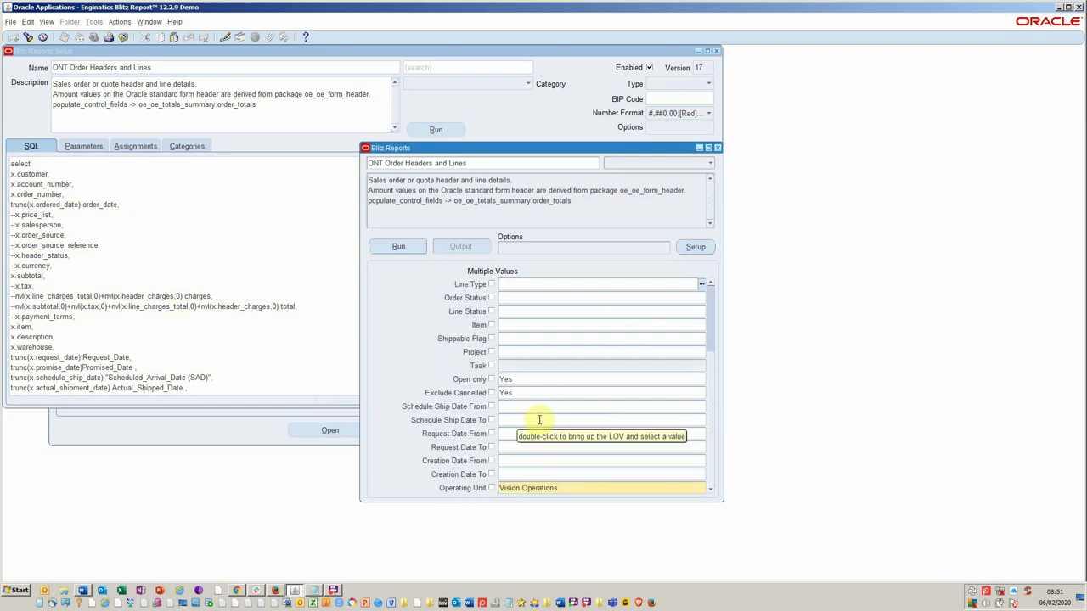
{"action": "left_click", "coordinate": [530, 311]}
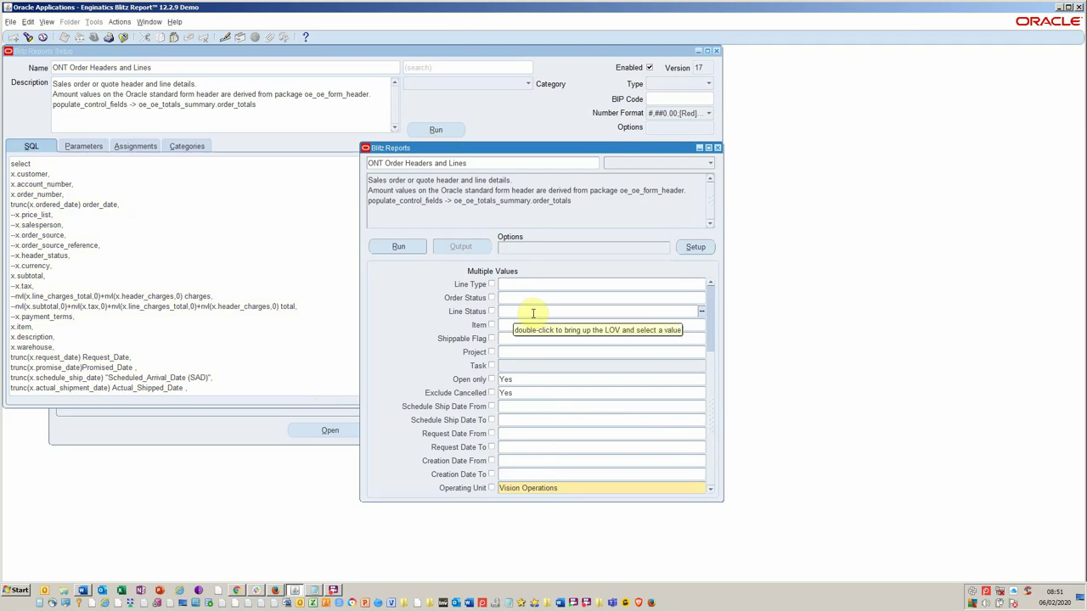
{"action": "type", "text": "Closed"}
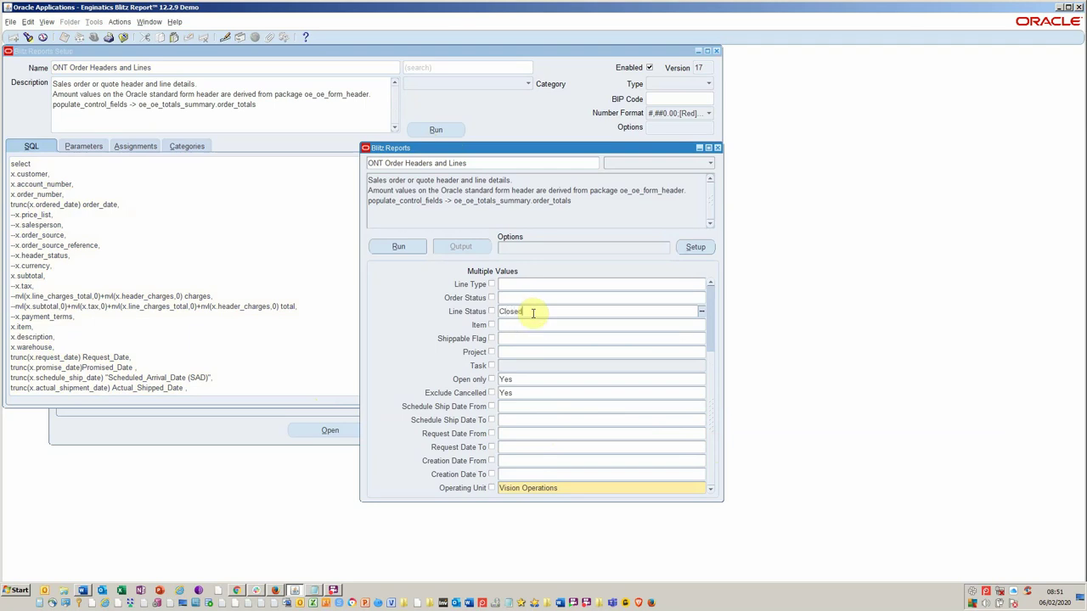
{"action": "key", "text": "Tab"}
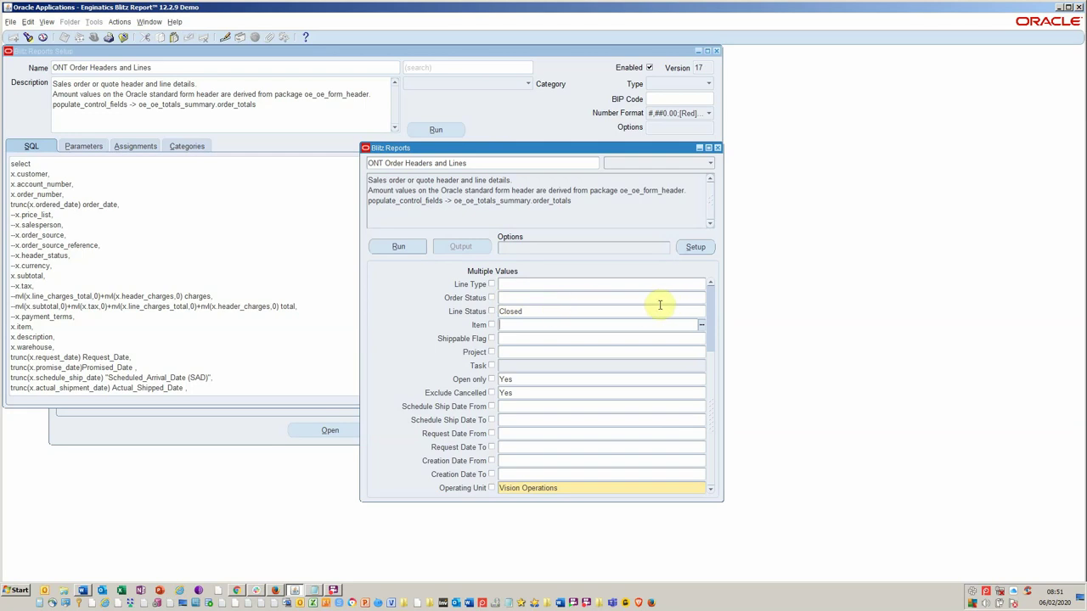
{"action": "left_click", "coordinate": [423, 248]}
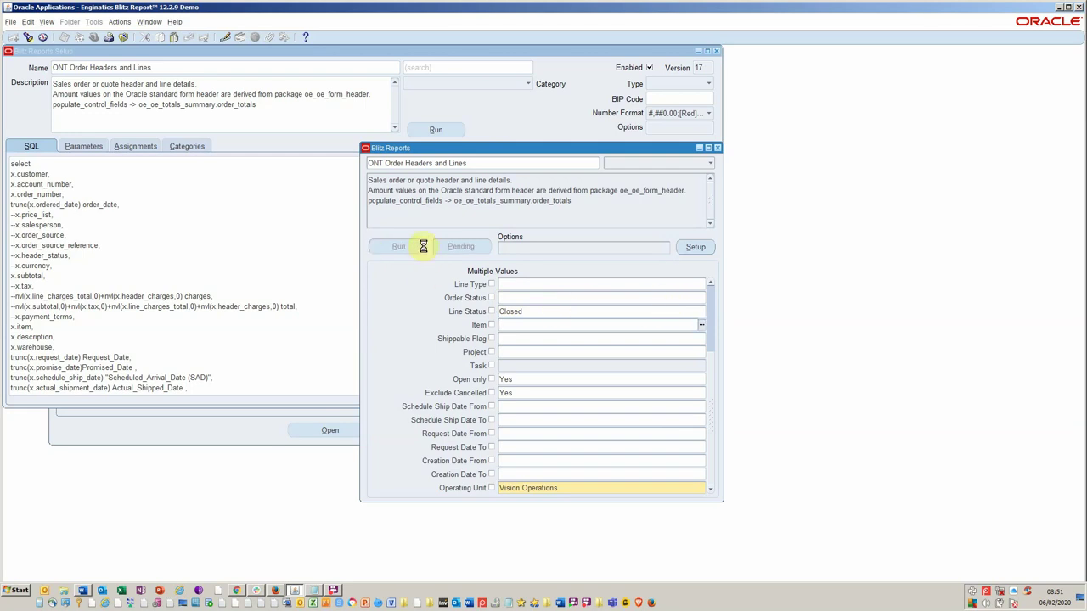